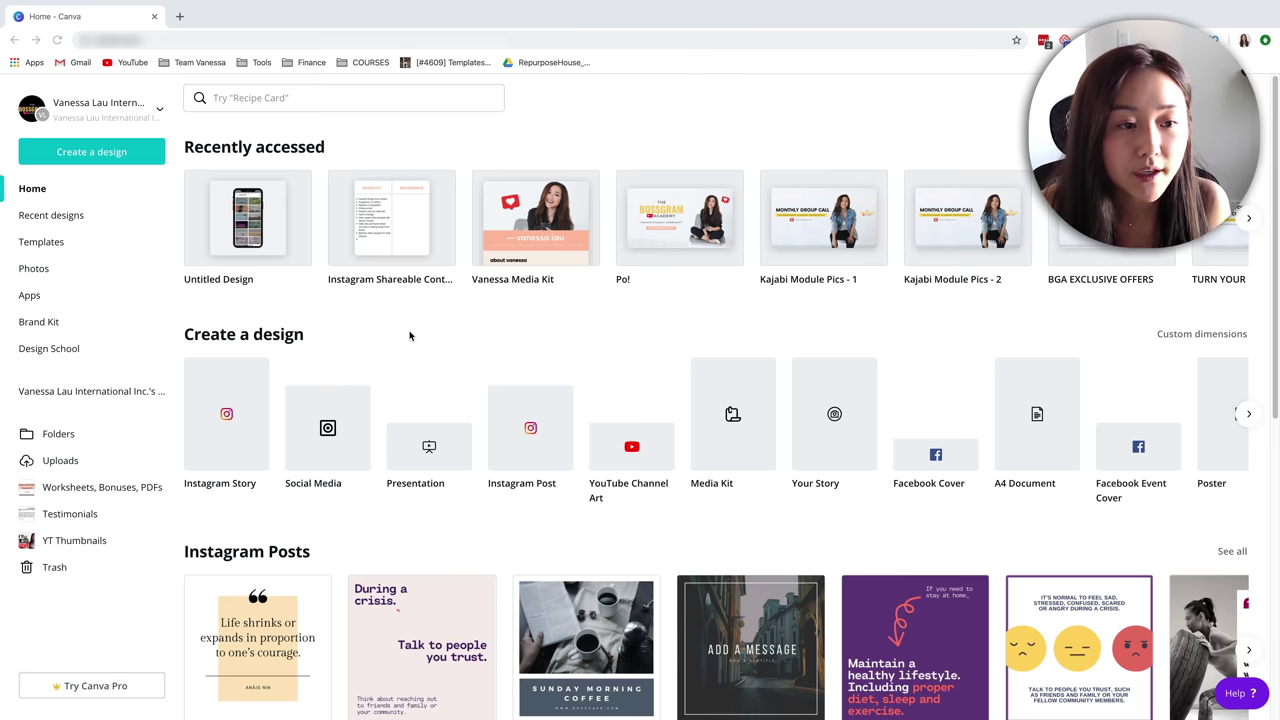
- Search Canva for "media kit" and open the Media Kit template results
{"action": "left_click", "coordinate": [290, 98]}
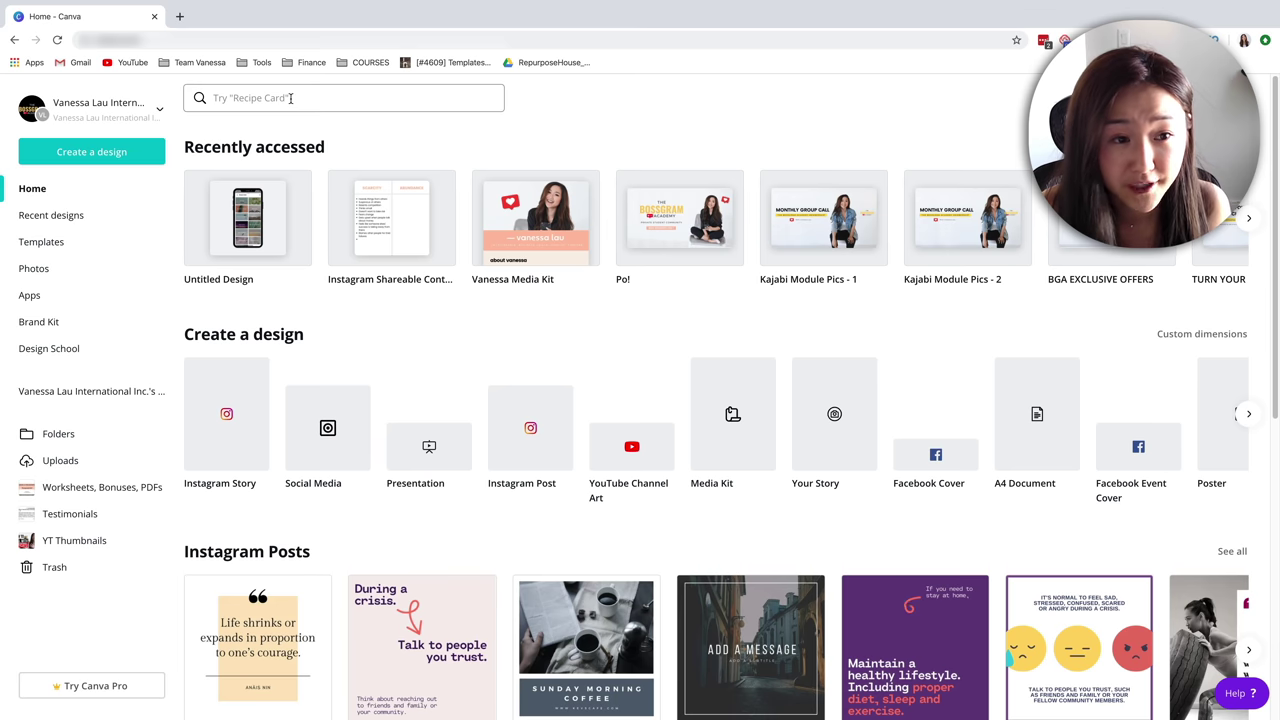
{"action": "type", "text": "media kit"}
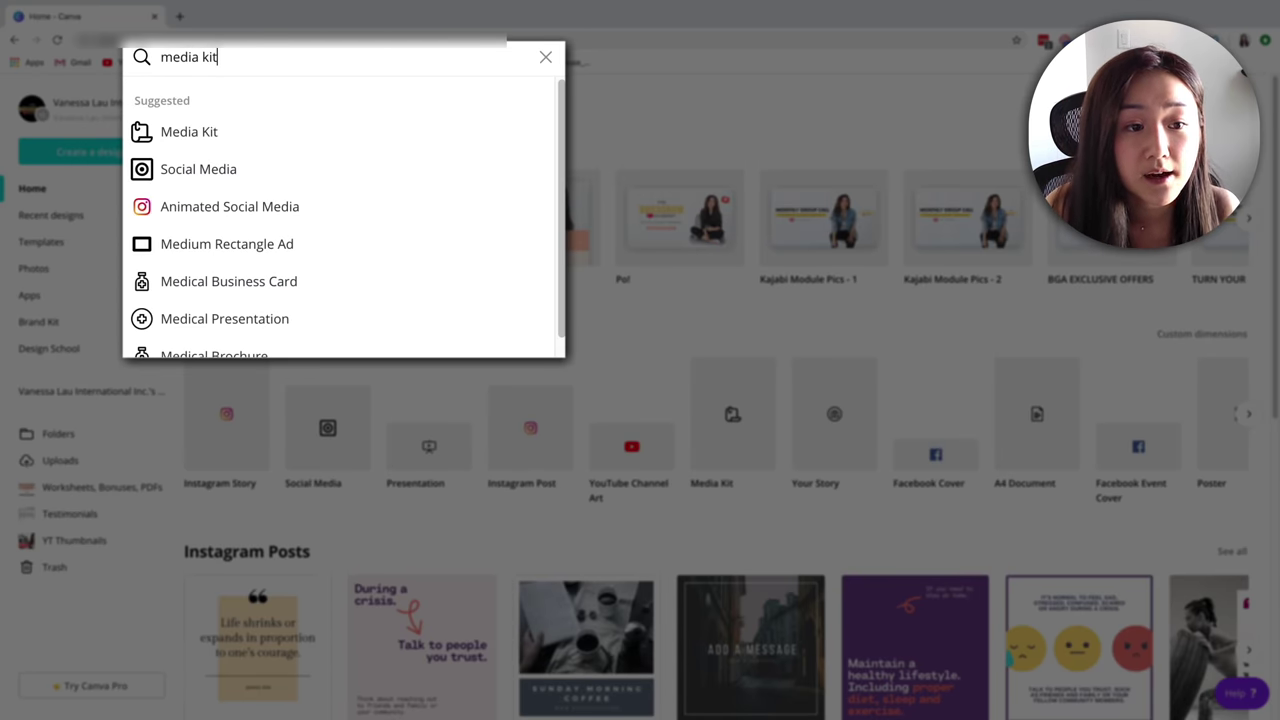
{"action": "left_click", "coordinate": [208, 133]}
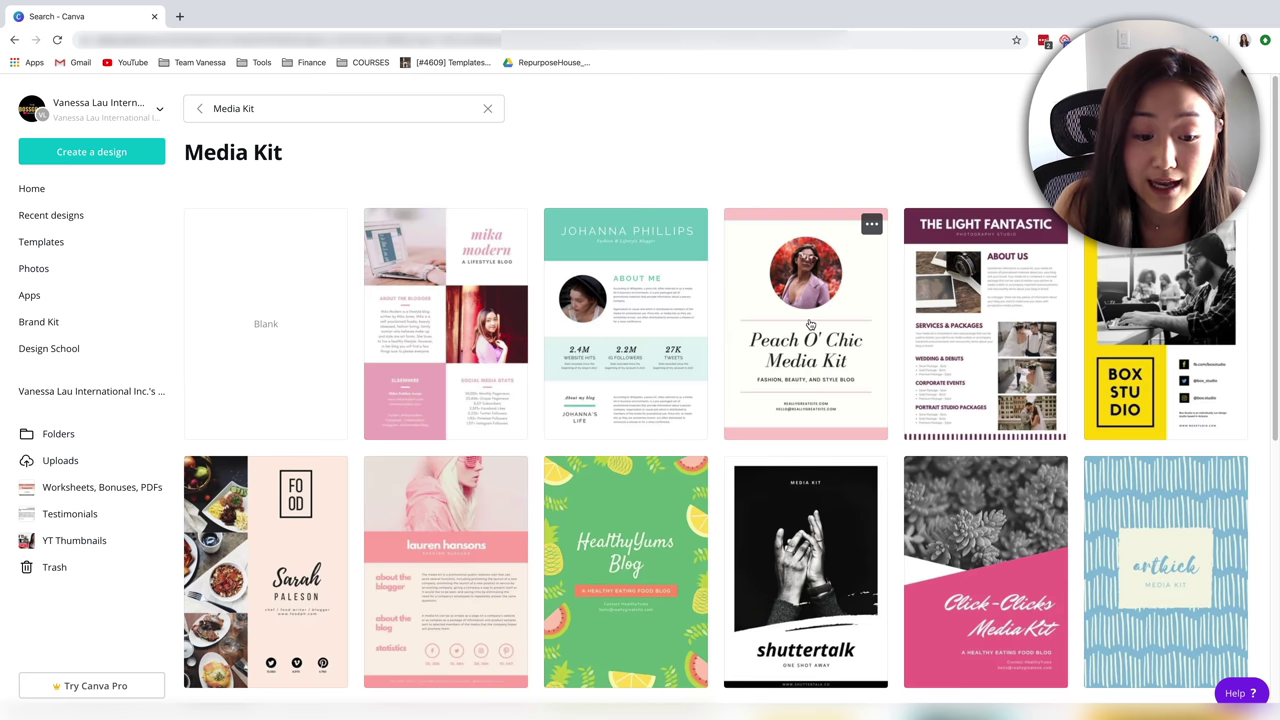
- Browse the Media Kit templates, such as Peach O' Chic and HealthyYums Blog
{"action": "scroll", "coordinate": [450, 535], "scroll_direction": "down", "scroll_amount": 1}
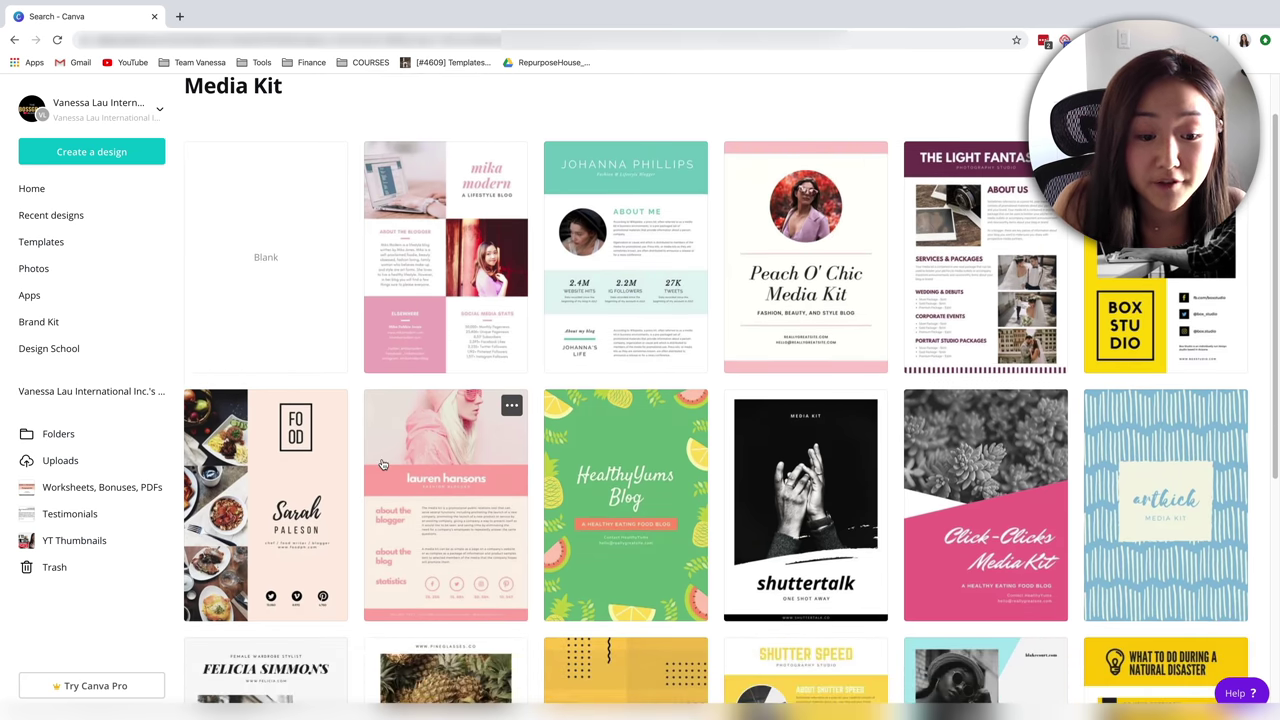
{"action": "mouse_move", "coordinate": [349, 440]}
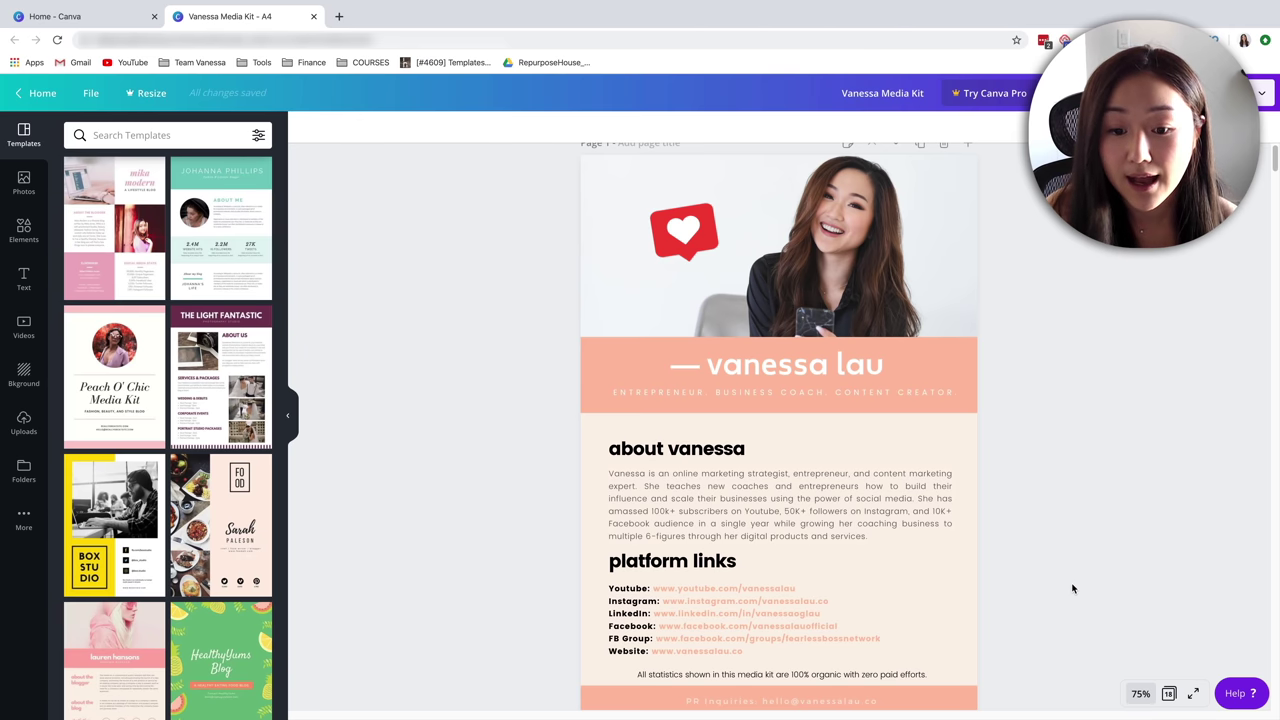
- Scroll the design canvas down to the Page 2 YouTube Statistics page
{"action": "scroll", "coordinate": [1084, 548], "scroll_direction": "down", "scroll_amount": 3}
{"action": "scroll", "coordinate": [1079, 550], "scroll_direction": "down", "scroll_amount": 2}
{"action": "scroll", "coordinate": [1079, 550], "scroll_direction": "down", "scroll_amount": 2}
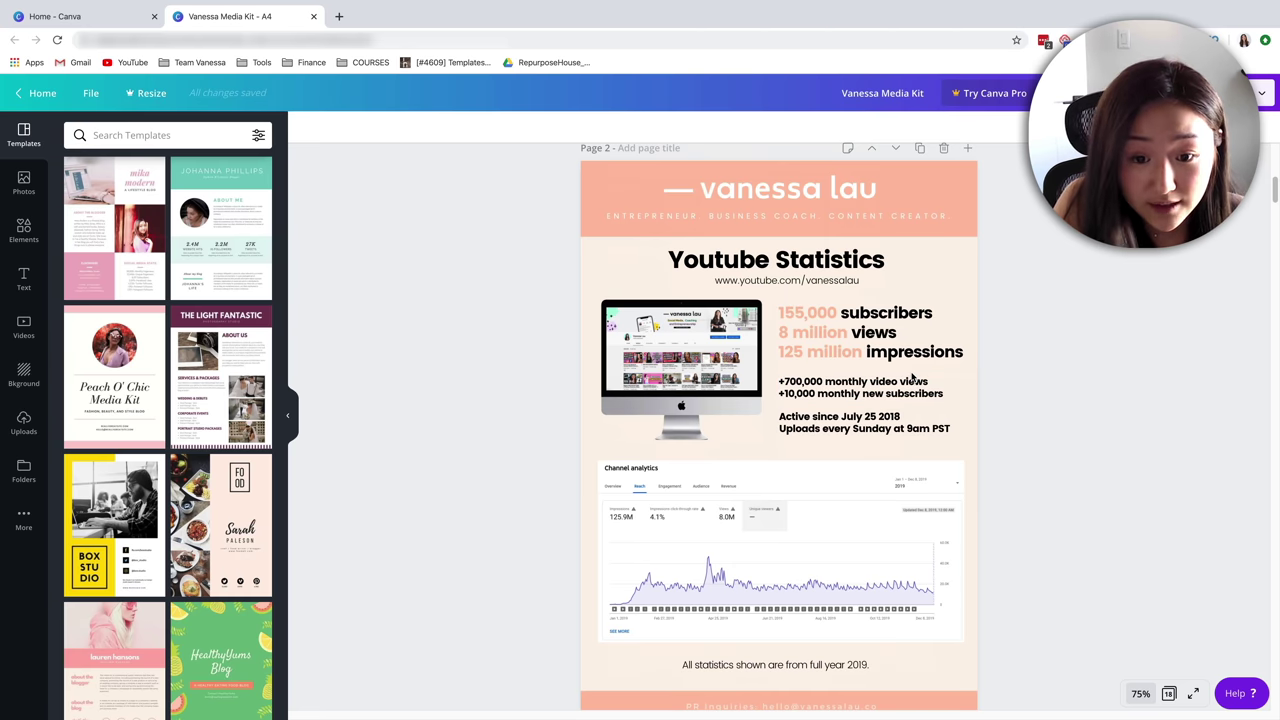
{"action": "scroll", "coordinate": [1073, 450], "scroll_direction": "down", "scroll_amount": 1}
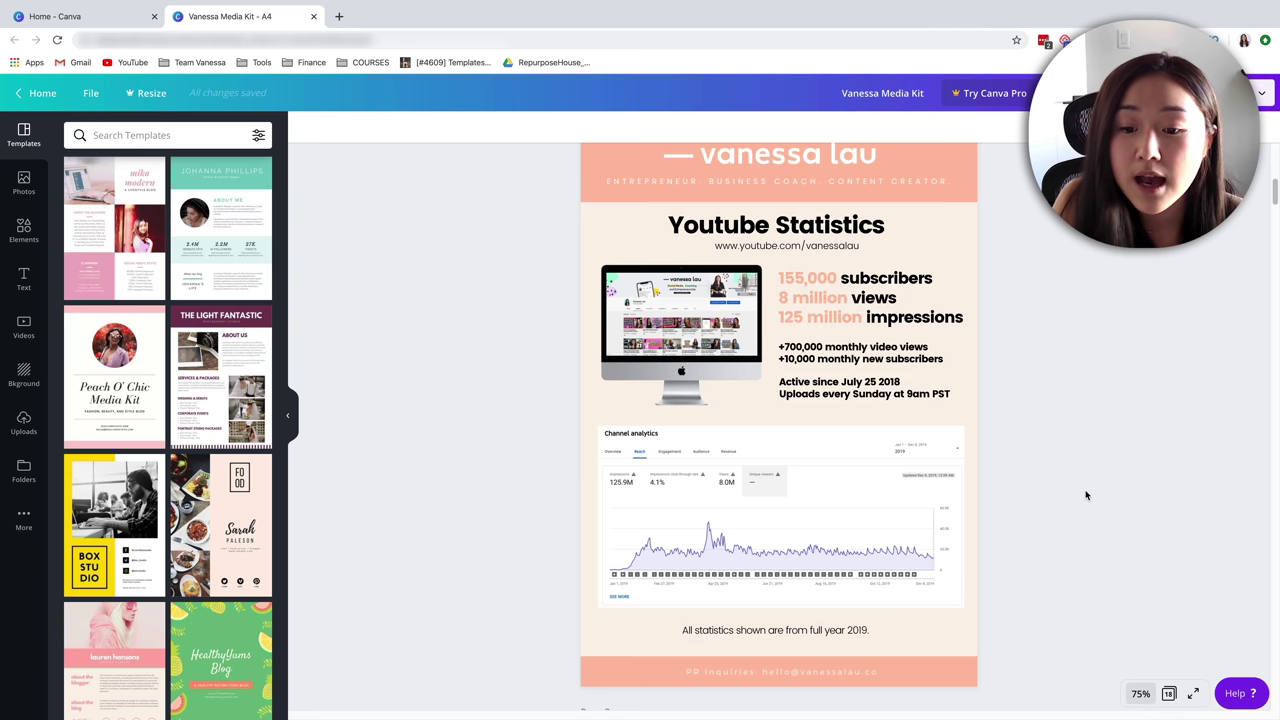
{"action": "scroll", "coordinate": [1086, 494], "scroll_direction": "down", "scroll_amount": 5}
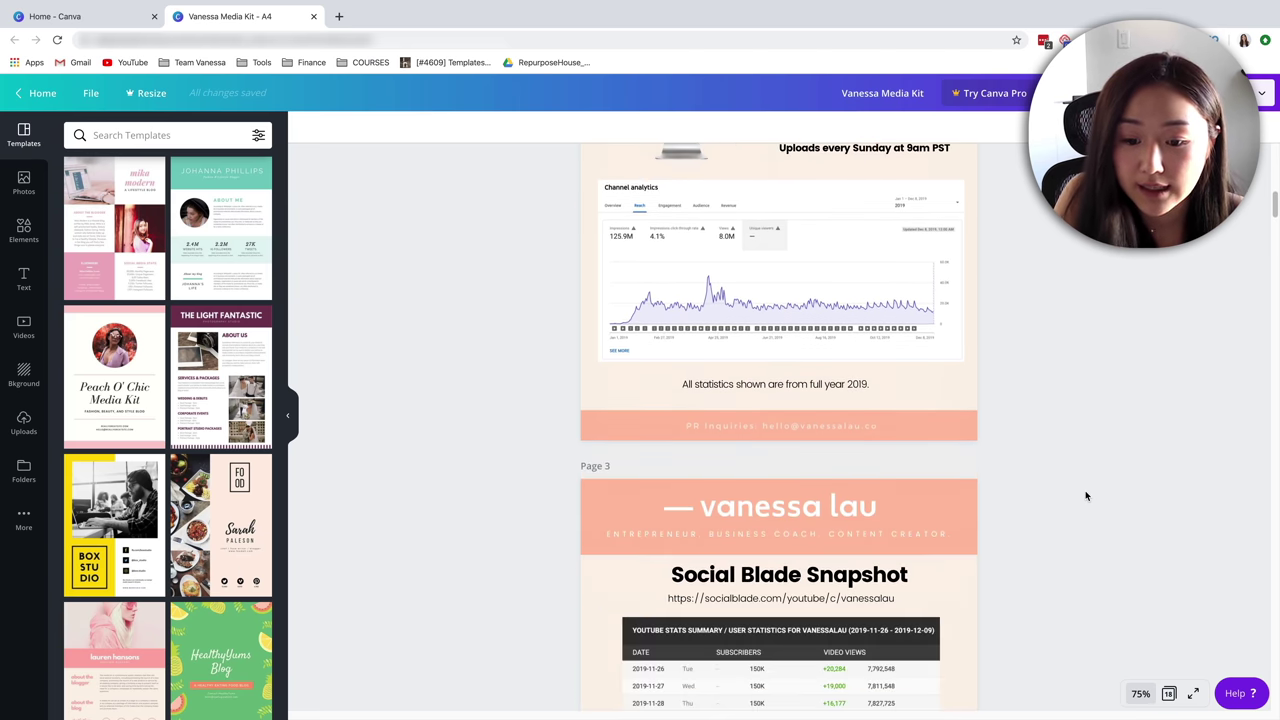
- Scroll past the Page 3 Social Blade Snapshot to the Page 5 Instagram Statistics page
{"action": "scroll", "coordinate": [1086, 494], "scroll_direction": "down", "scroll_amount": 3}
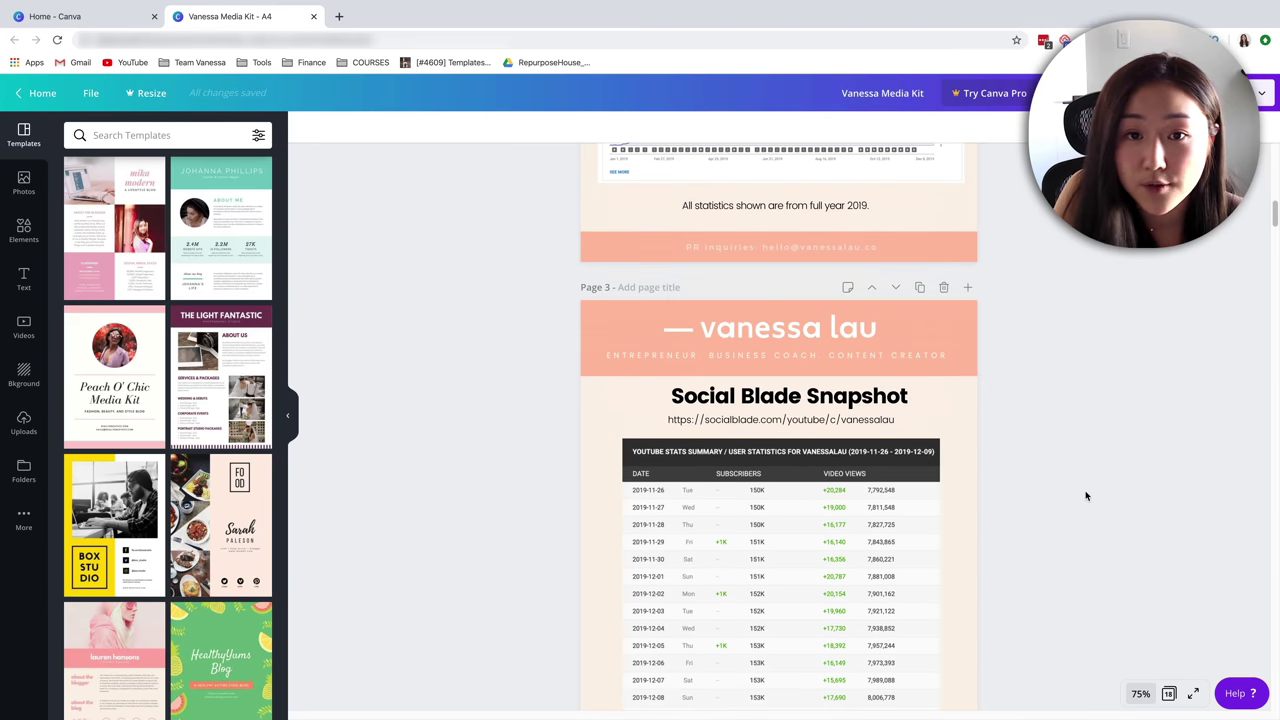
{"action": "scroll", "coordinate": [1086, 494], "scroll_direction": "down", "scroll_amount": 2}
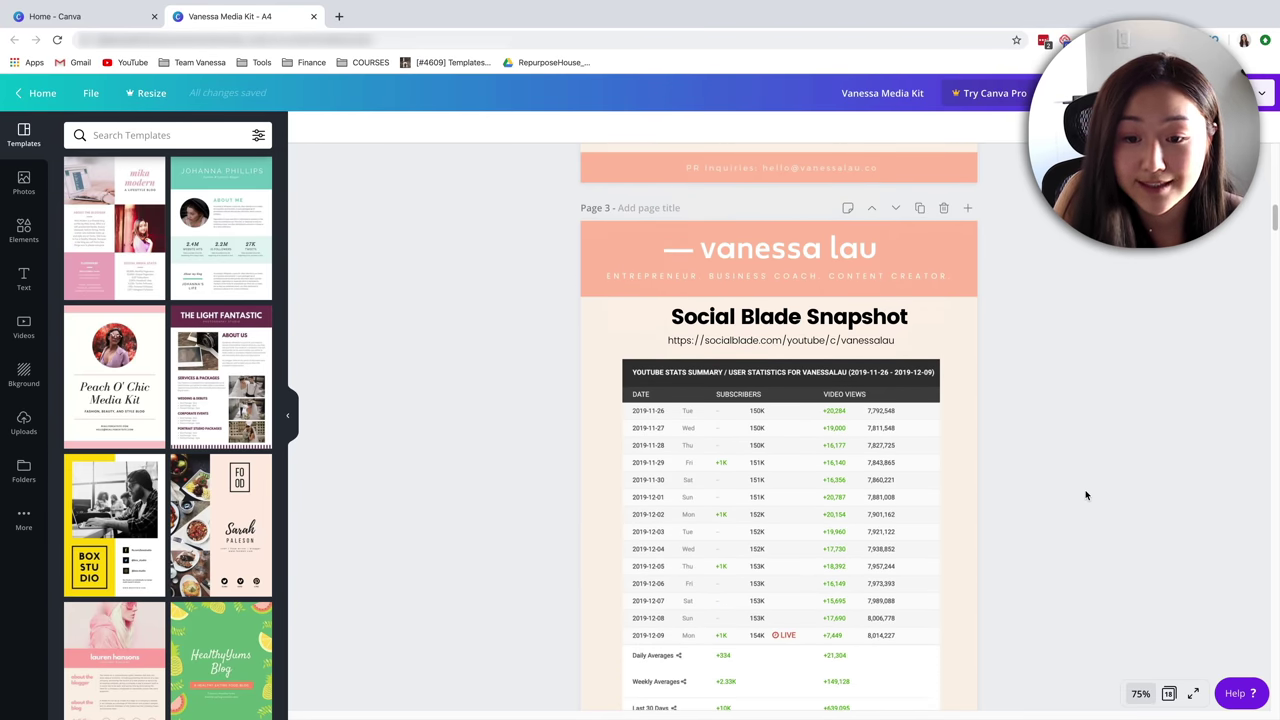
{"action": "scroll", "coordinate": [1086, 494], "scroll_direction": "down", "scroll_amount": 1}
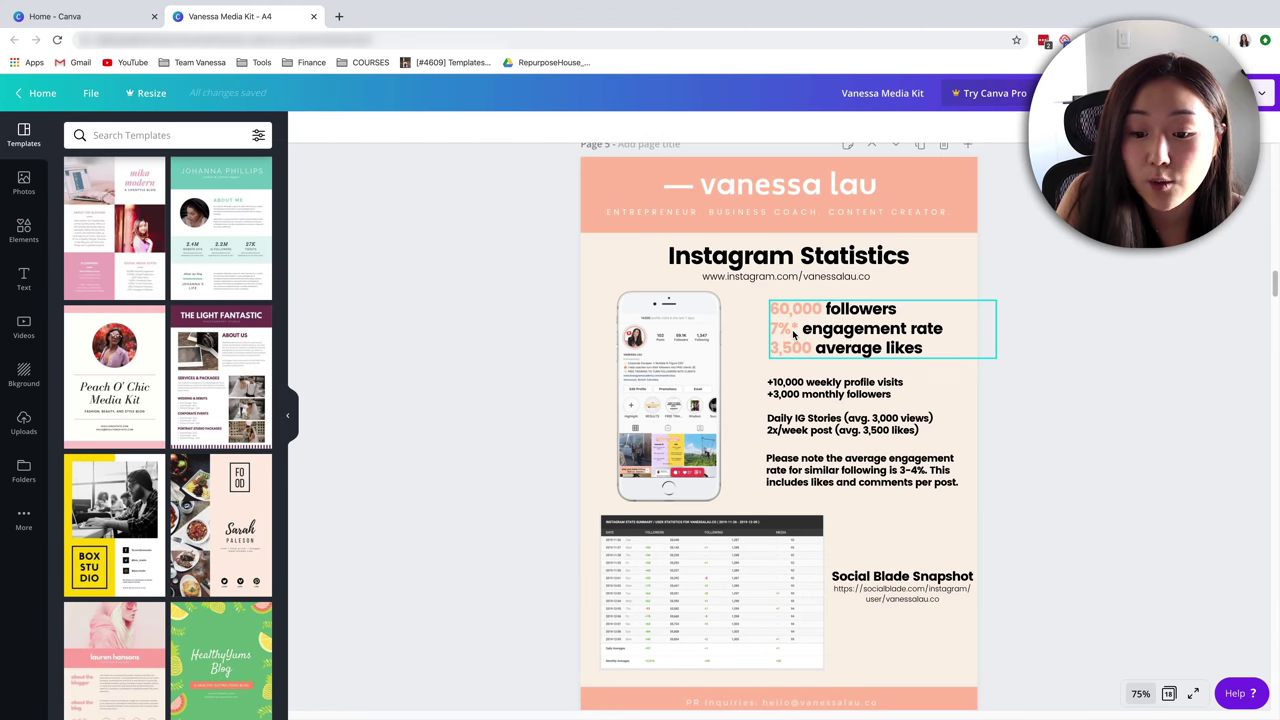
- Select the average engagement rate note, then scroll back up toward the Youtube Demographic page
{"action": "left_click", "coordinate": [940, 476]}
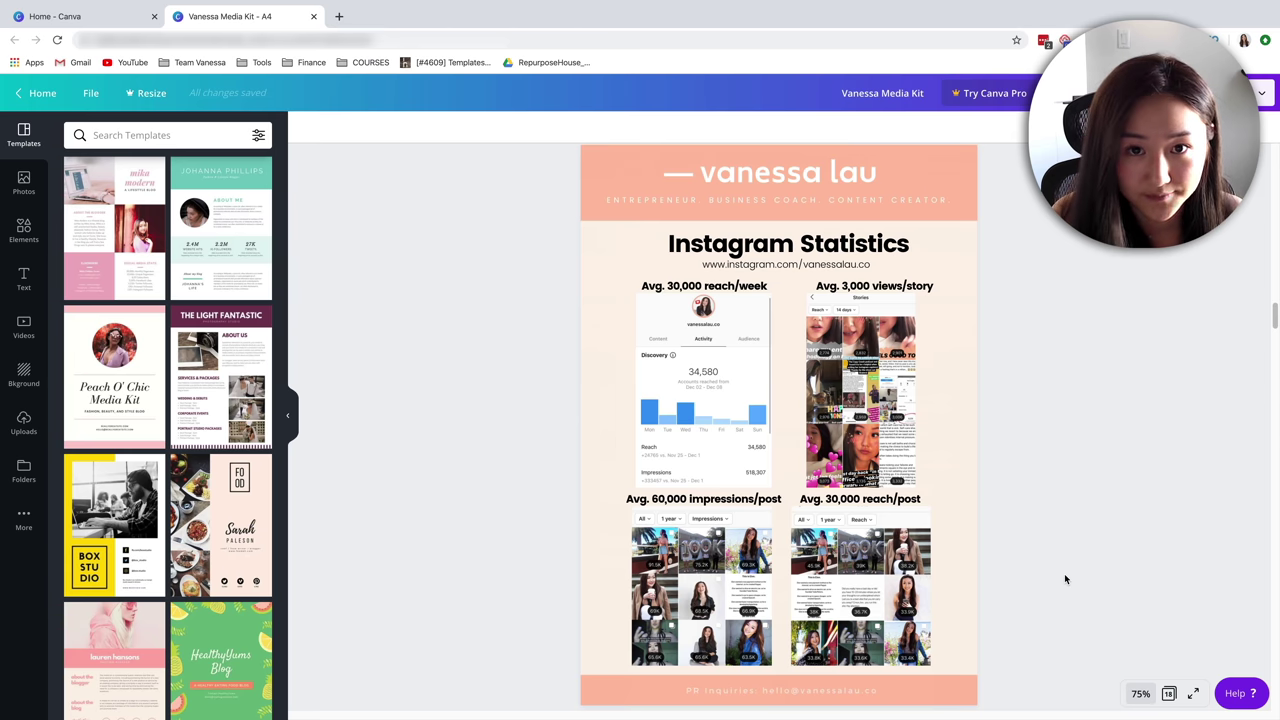
{"action": "scroll", "coordinate": [1064, 573], "scroll_direction": "up", "scroll_amount": 6}
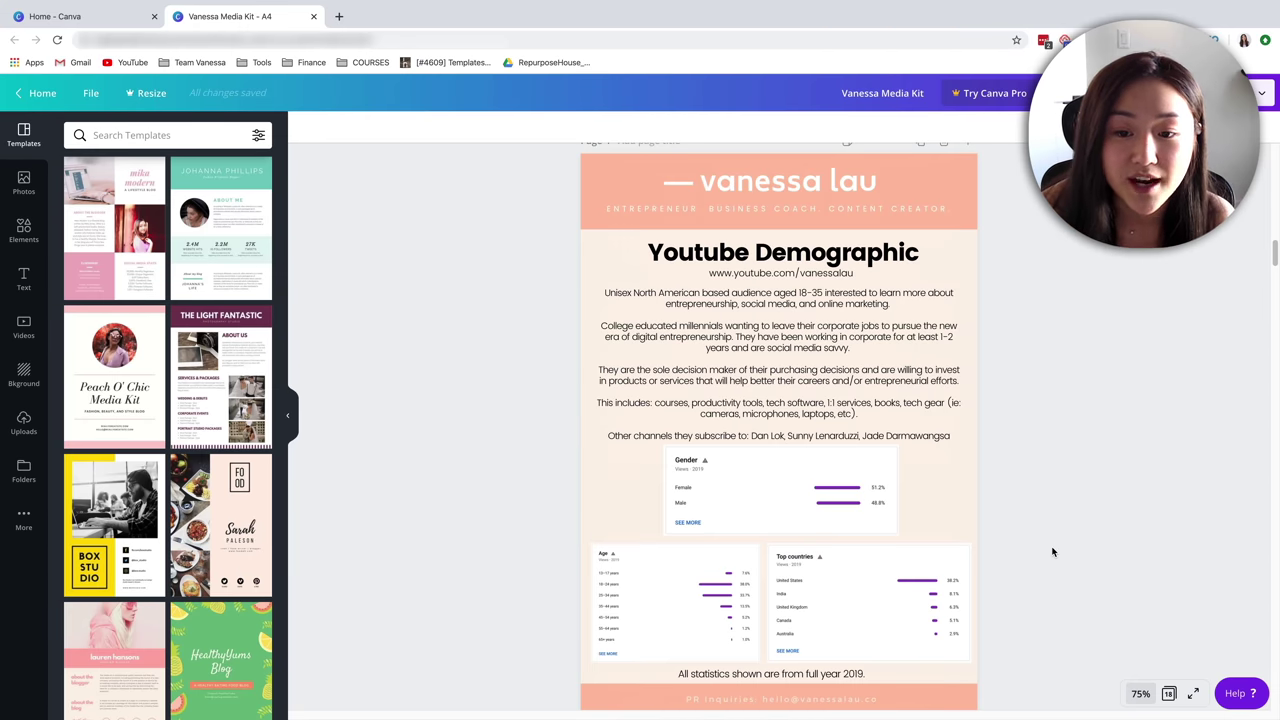
{"action": "scroll", "coordinate": [1019, 443], "scroll_direction": "up", "scroll_amount": 3}
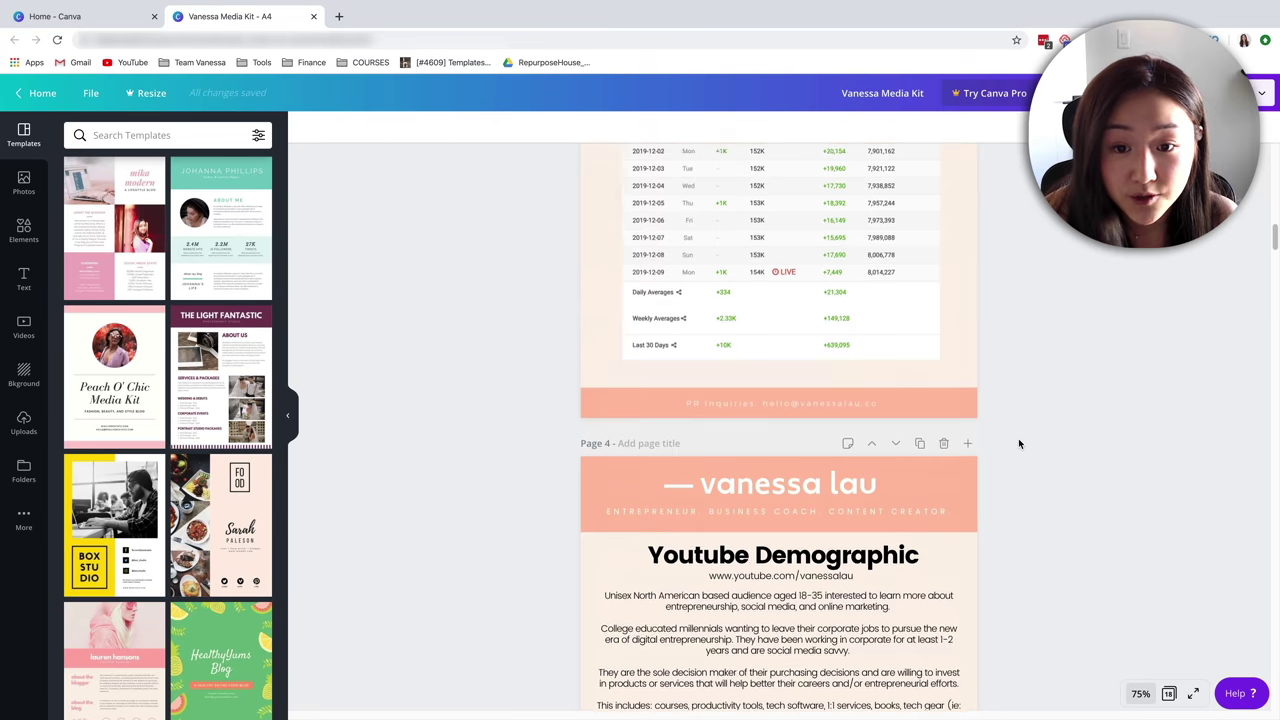
{"action": "scroll", "coordinate": [1018, 443], "scroll_direction": "up", "scroll_amount": 15}
{"action": "scroll", "coordinate": [772, 399], "scroll_direction": "down", "scroll_amount": 7}
{"action": "scroll", "coordinate": [714, 426], "scroll_direction": "down", "scroll_amount": 5}
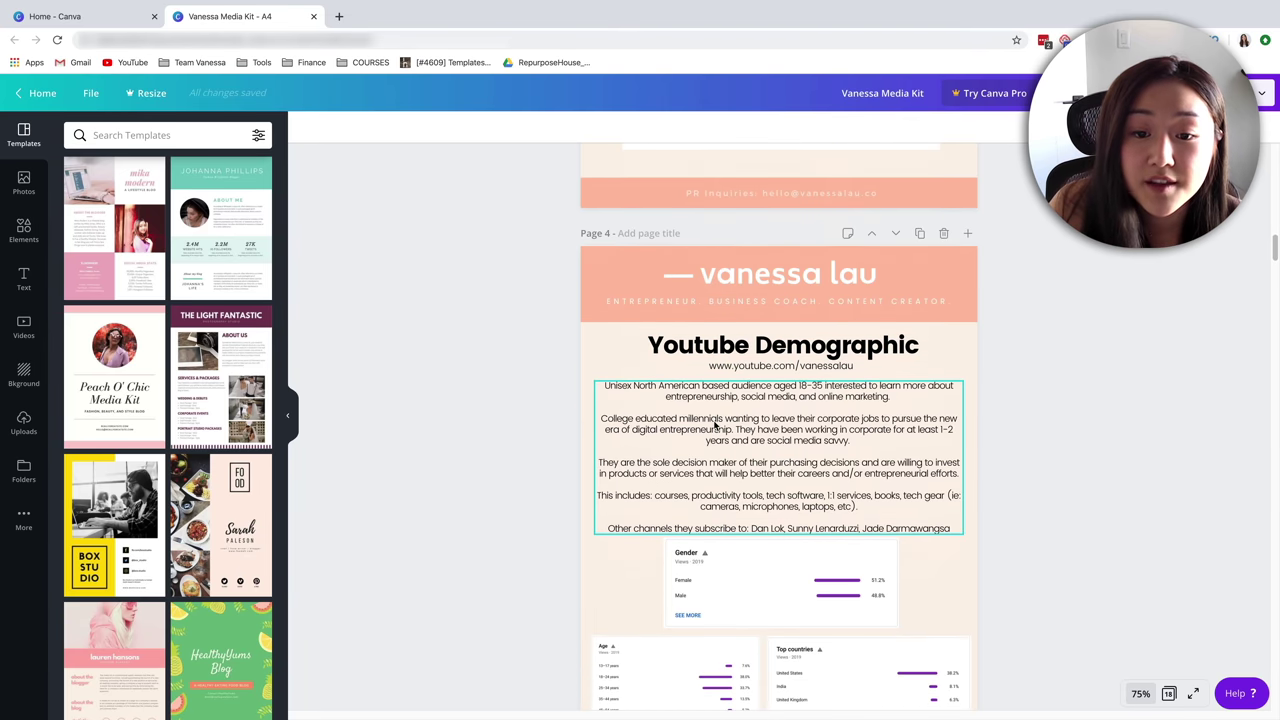
{"action": "scroll", "coordinate": [714, 426], "scroll_direction": "down", "scroll_amount": 2}
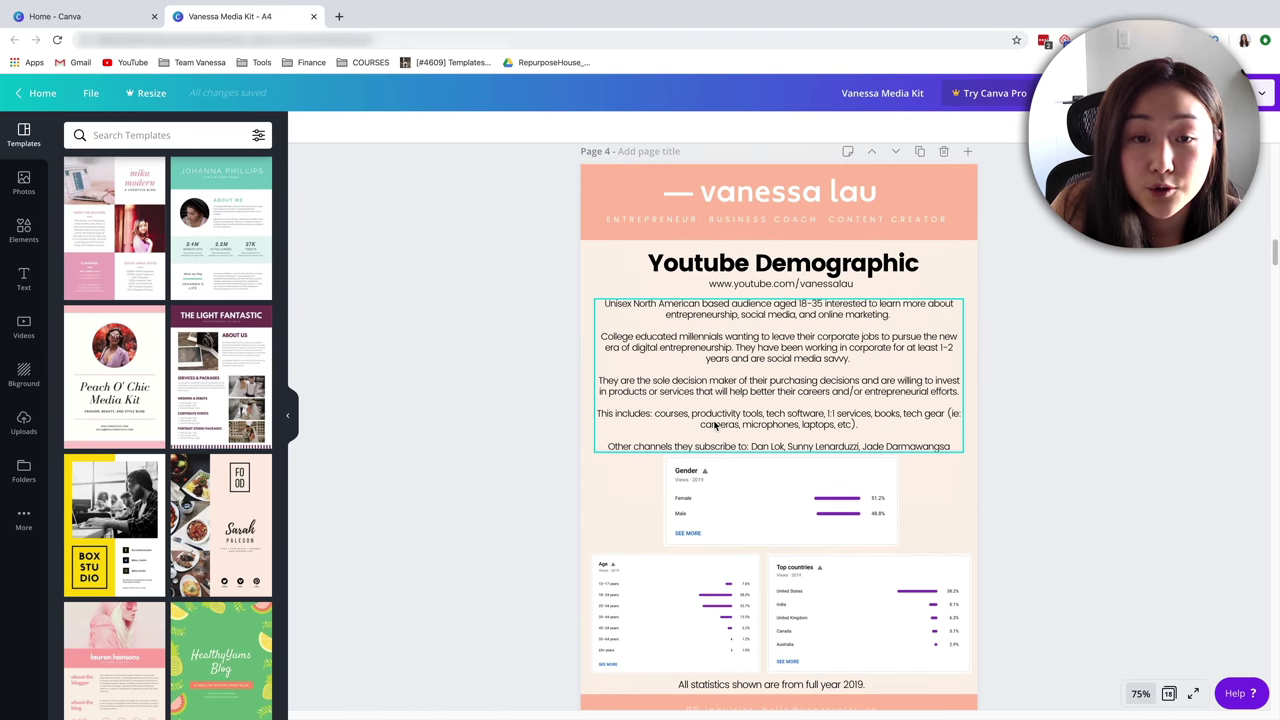
{"action": "scroll", "coordinate": [714, 426], "scroll_direction": "down", "scroll_amount": 1}
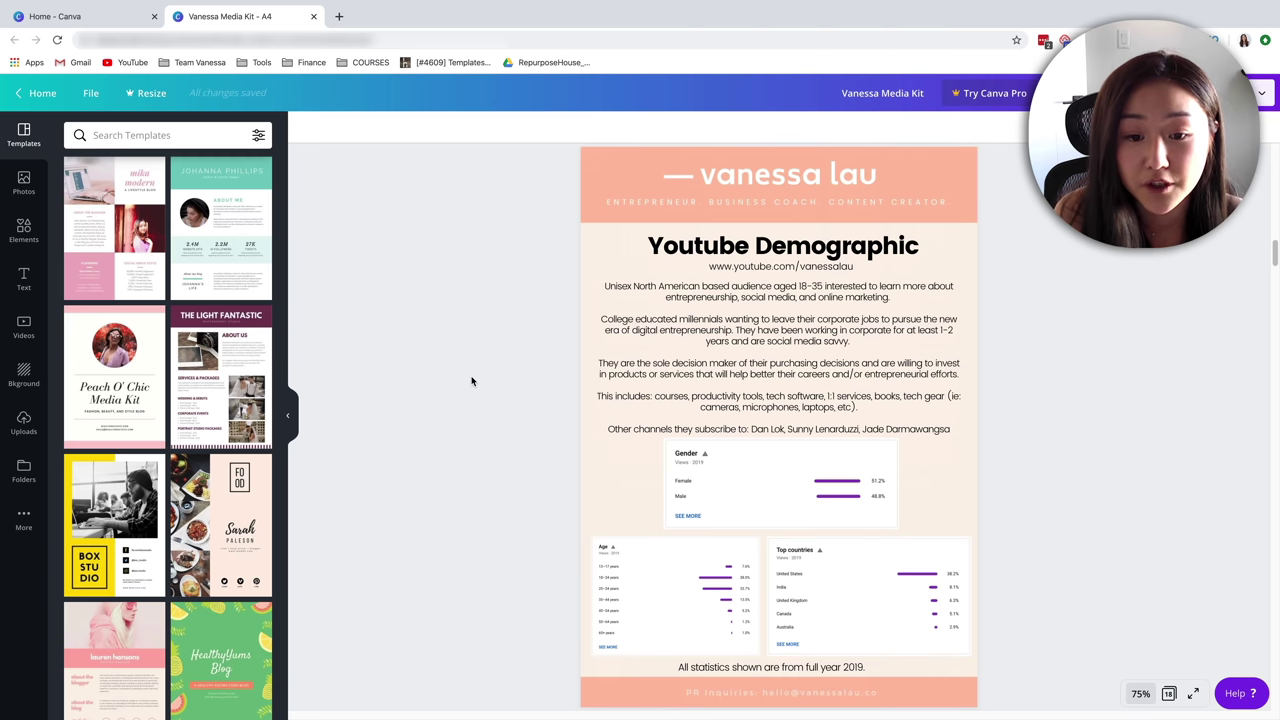
{"action": "left_click", "coordinate": [734, 388]}
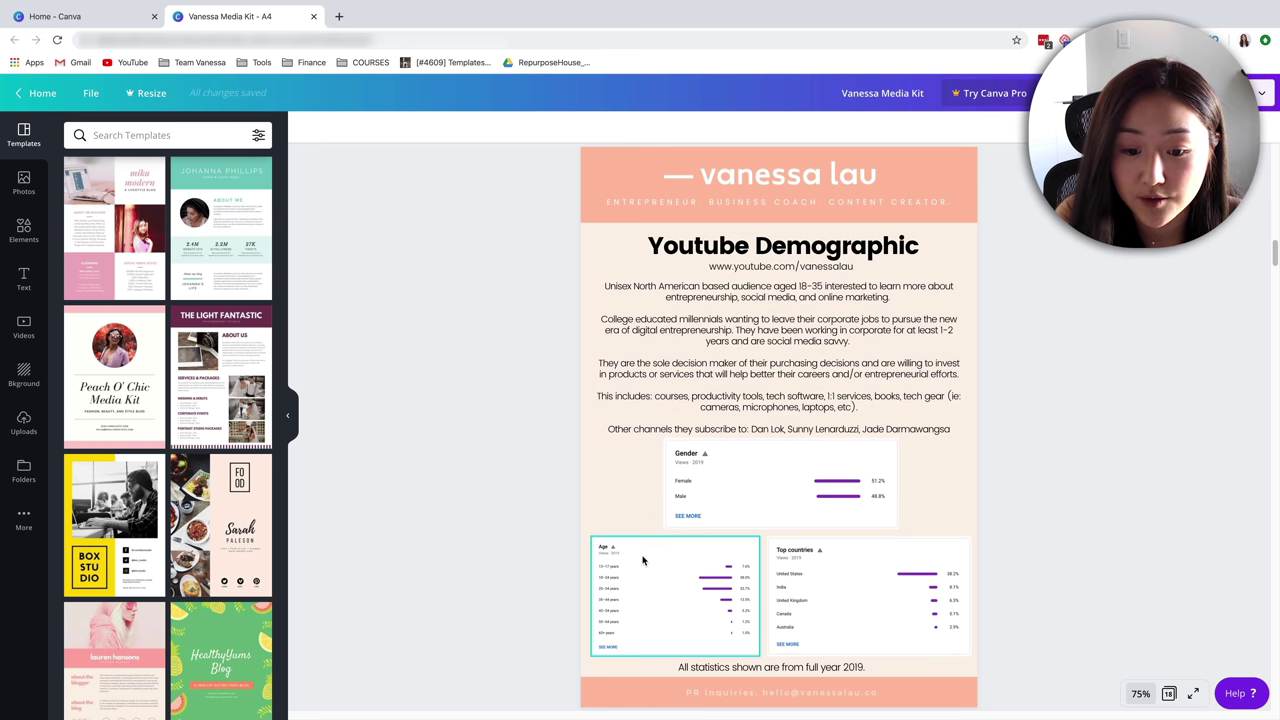
{"action": "scroll", "coordinate": [803, 491], "scroll_direction": "up", "scroll_amount": 1}
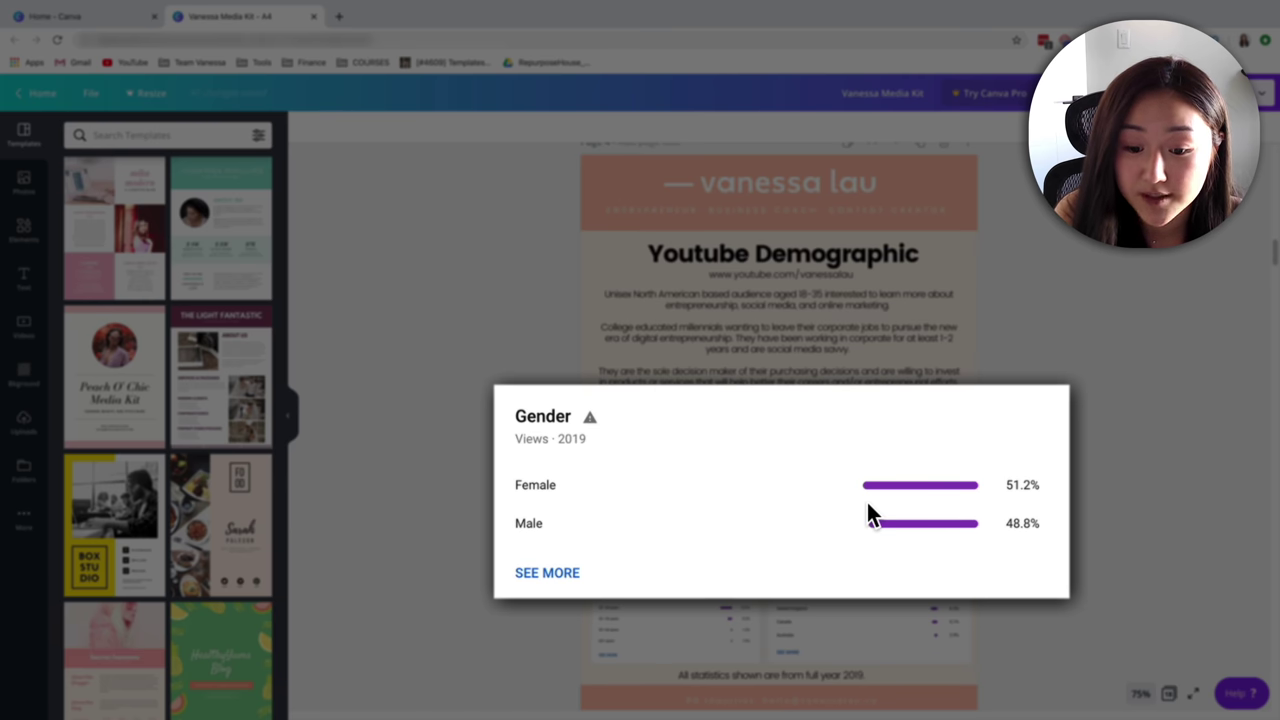
- Scroll down to the Instagram Demographic page with its gender, age and location charts
{"action": "scroll", "coordinate": [866, 492], "scroll_direction": "down", "scroll_amount": 1}
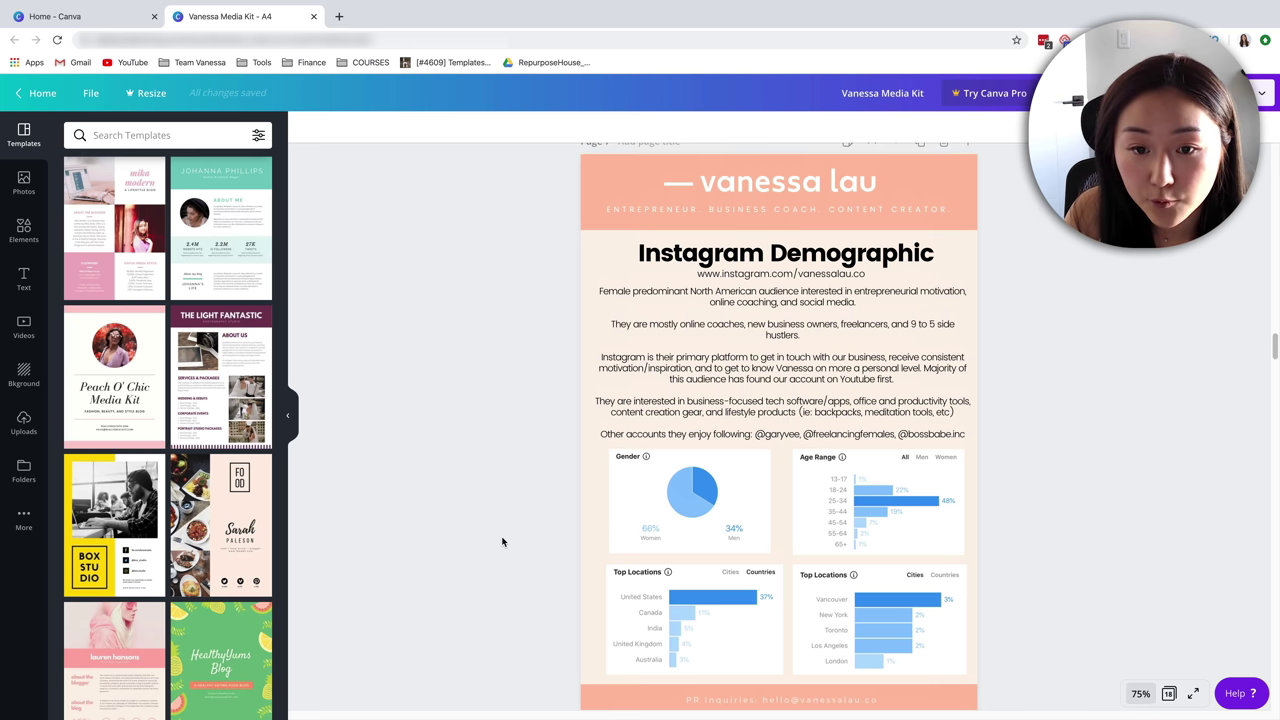
{"action": "scroll", "coordinate": [502, 543], "scroll_direction": "up", "scroll_amount": 8}
{"action": "scroll", "coordinate": [502, 543], "scroll_direction": "up", "scroll_amount": 4}
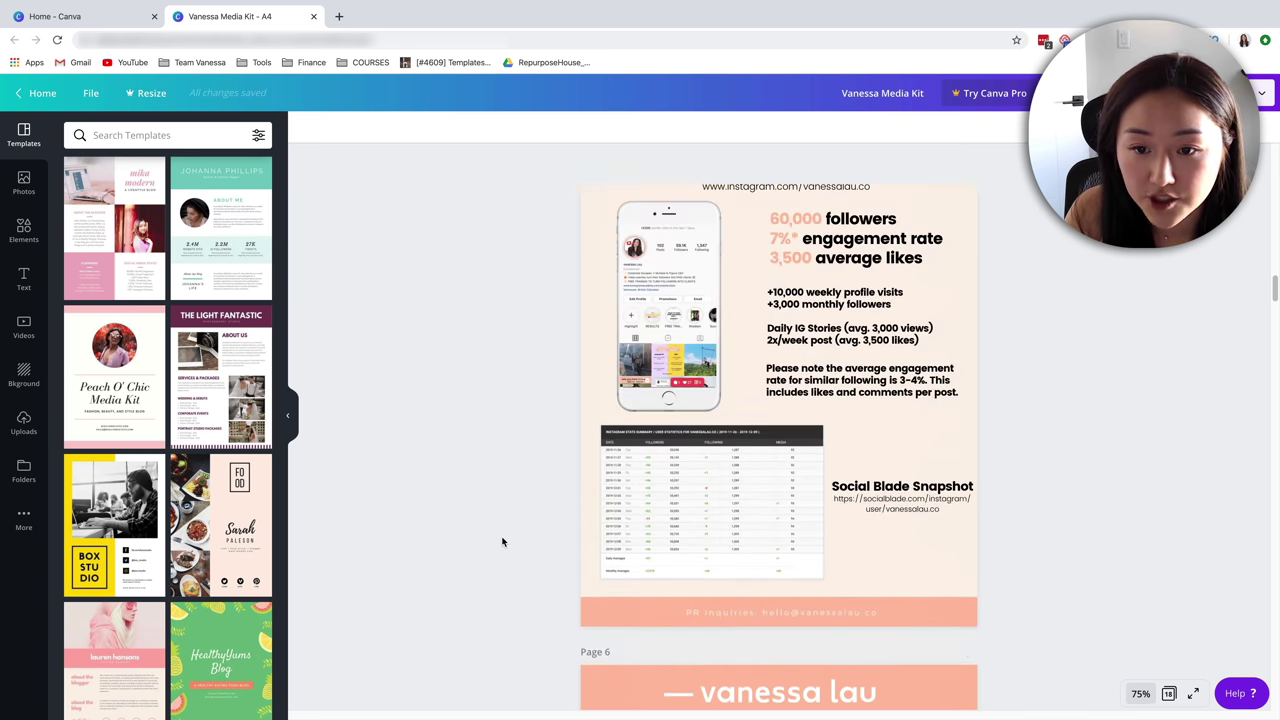
{"action": "scroll", "coordinate": [502, 543], "scroll_direction": "down", "scroll_amount": 5}
{"action": "scroll", "coordinate": [502, 541], "scroll_direction": "down", "scroll_amount": 6}
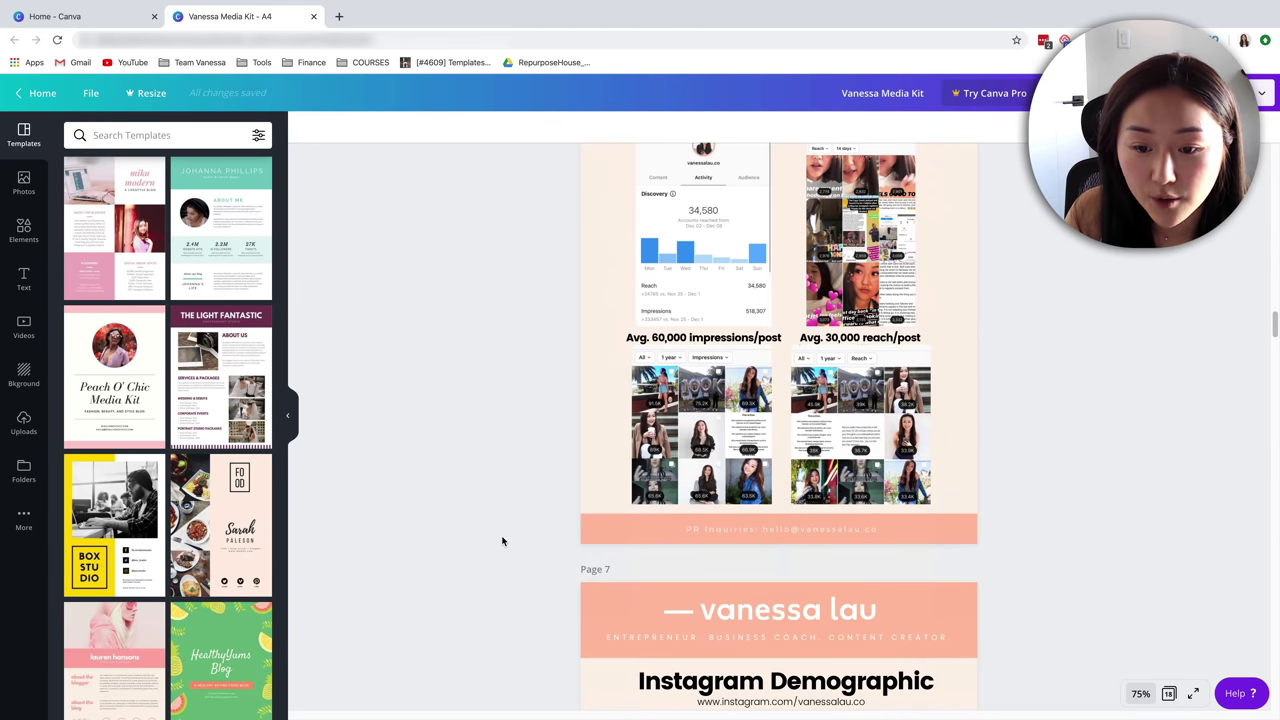
{"action": "scroll", "coordinate": [502, 541], "scroll_direction": "down", "scroll_amount": 2}
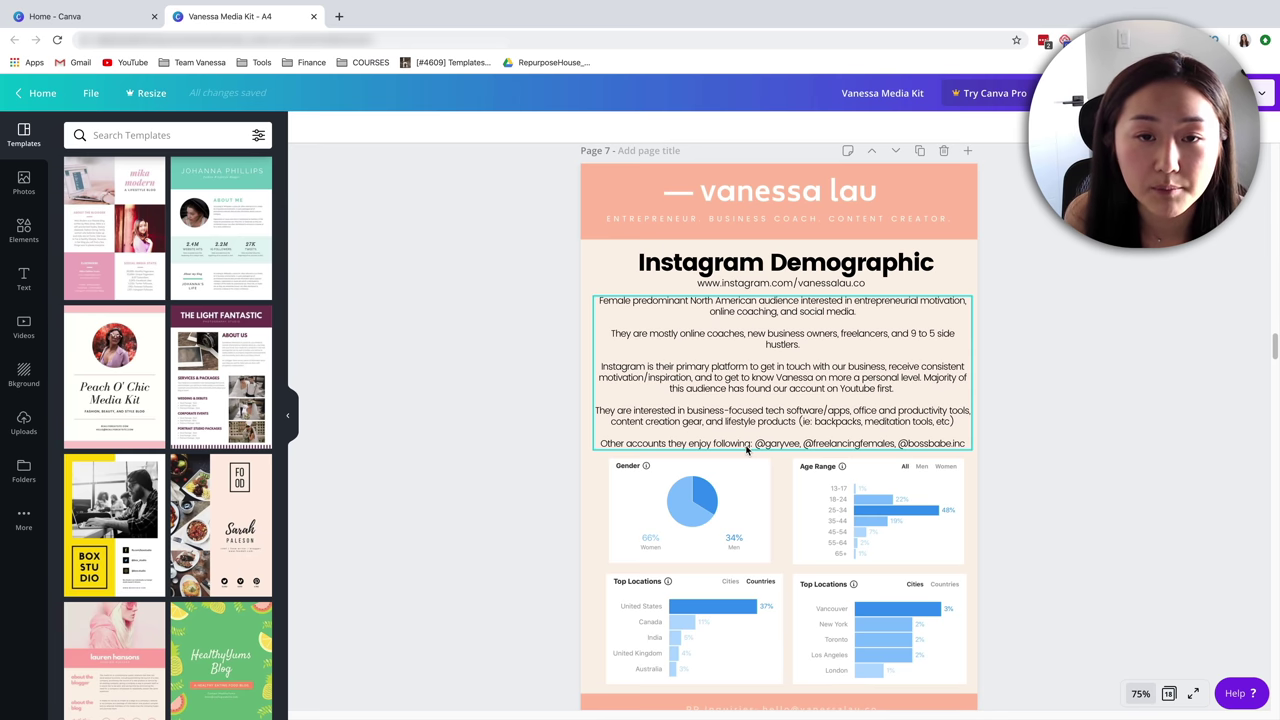
{"action": "scroll", "coordinate": [745, 450], "scroll_direction": "down", "scroll_amount": 5}
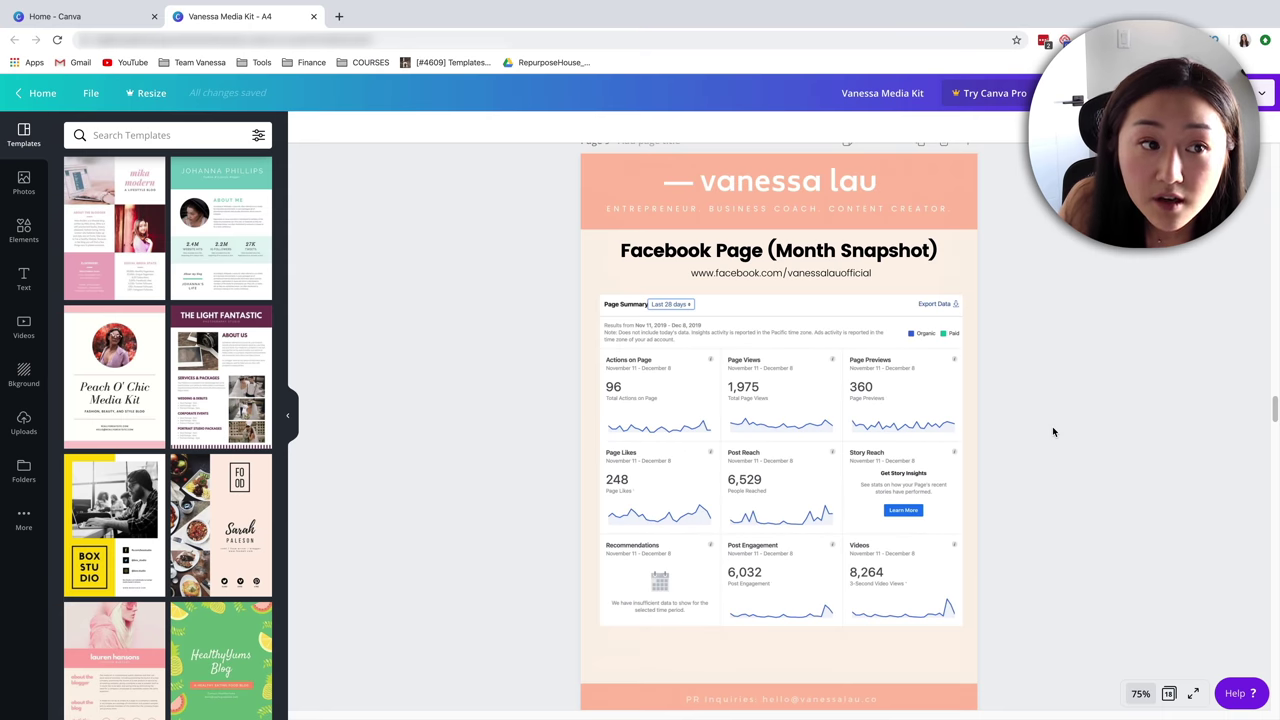
- Scroll through pages 10–12 down to the Page 13 Website Analytics page
{"action": "scroll", "coordinate": [1053, 432], "scroll_direction": "down", "scroll_amount": 5}
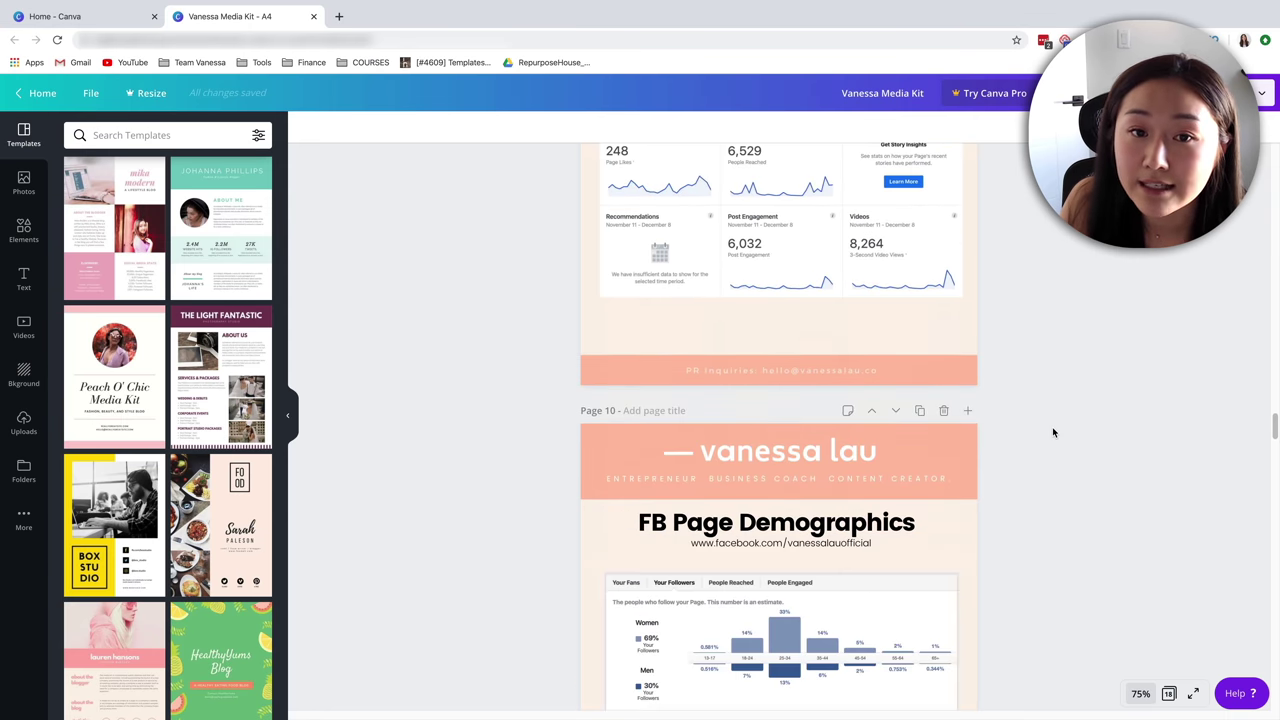
{"action": "scroll", "coordinate": [1053, 432], "scroll_direction": "down", "scroll_amount": 2}
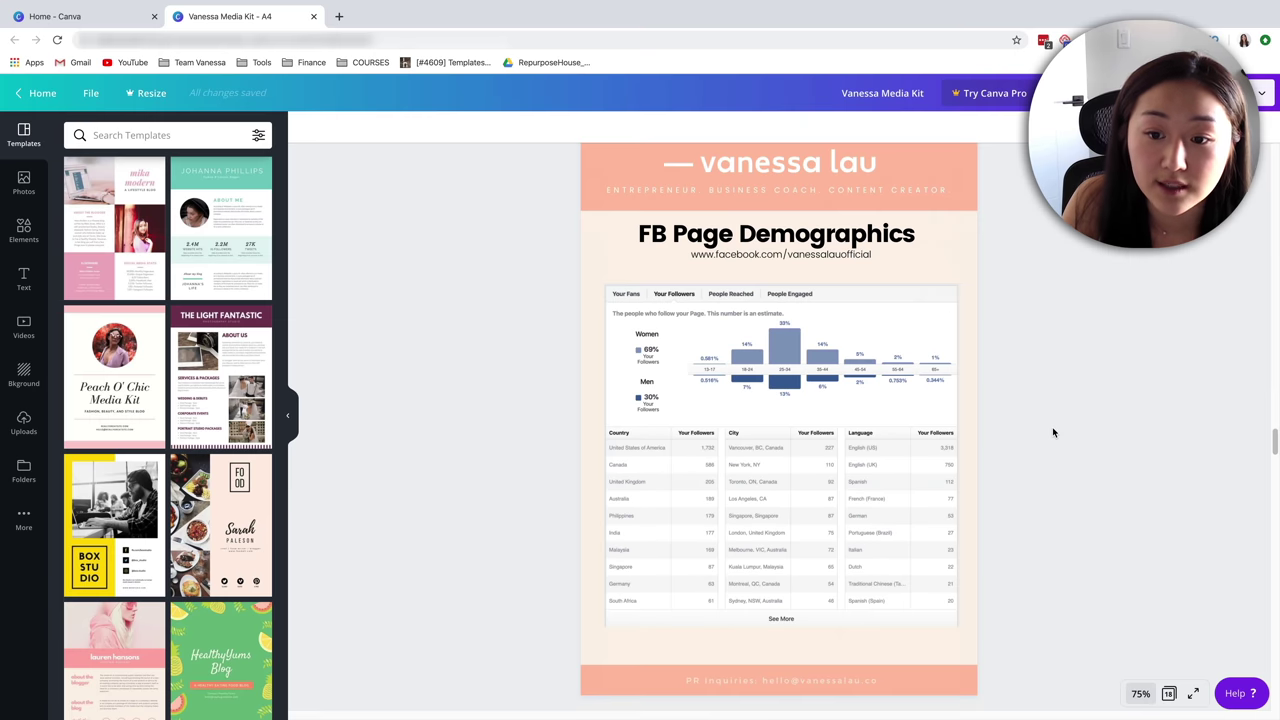
{"action": "scroll", "coordinate": [1053, 432], "scroll_direction": "down", "scroll_amount": 5}
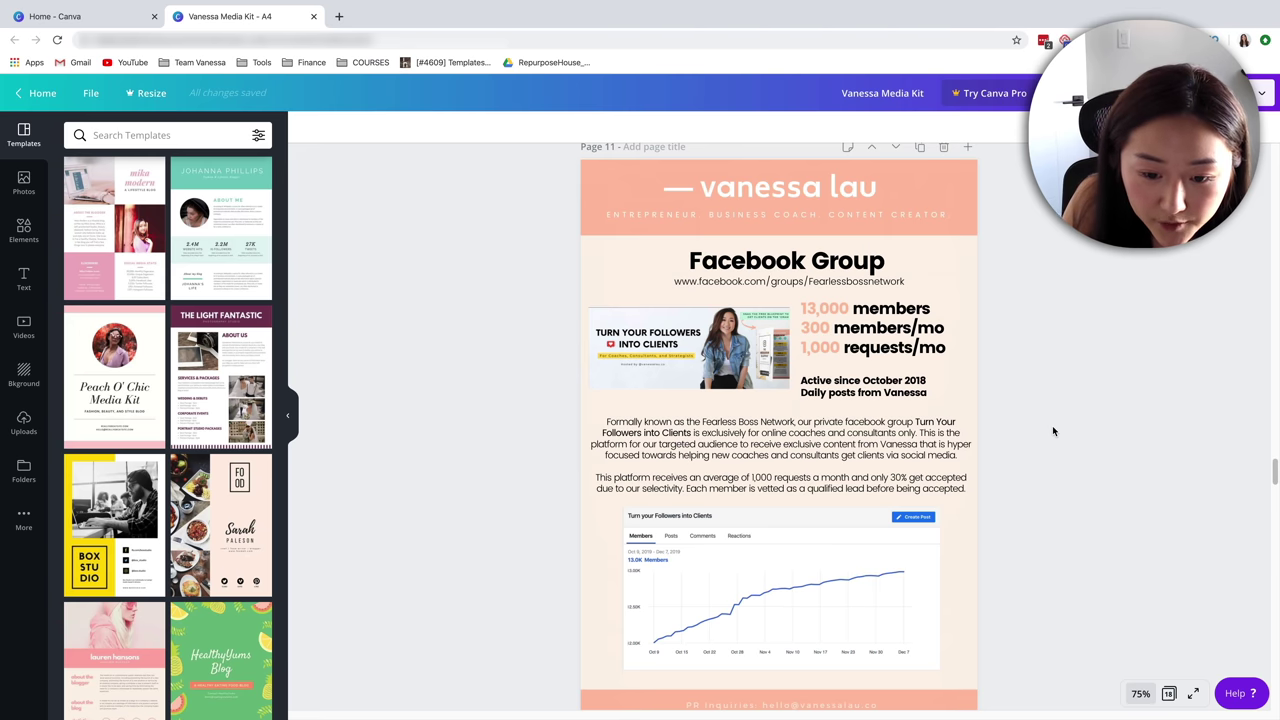
{"action": "scroll", "coordinate": [1053, 431], "scroll_direction": "down", "scroll_amount": 5}
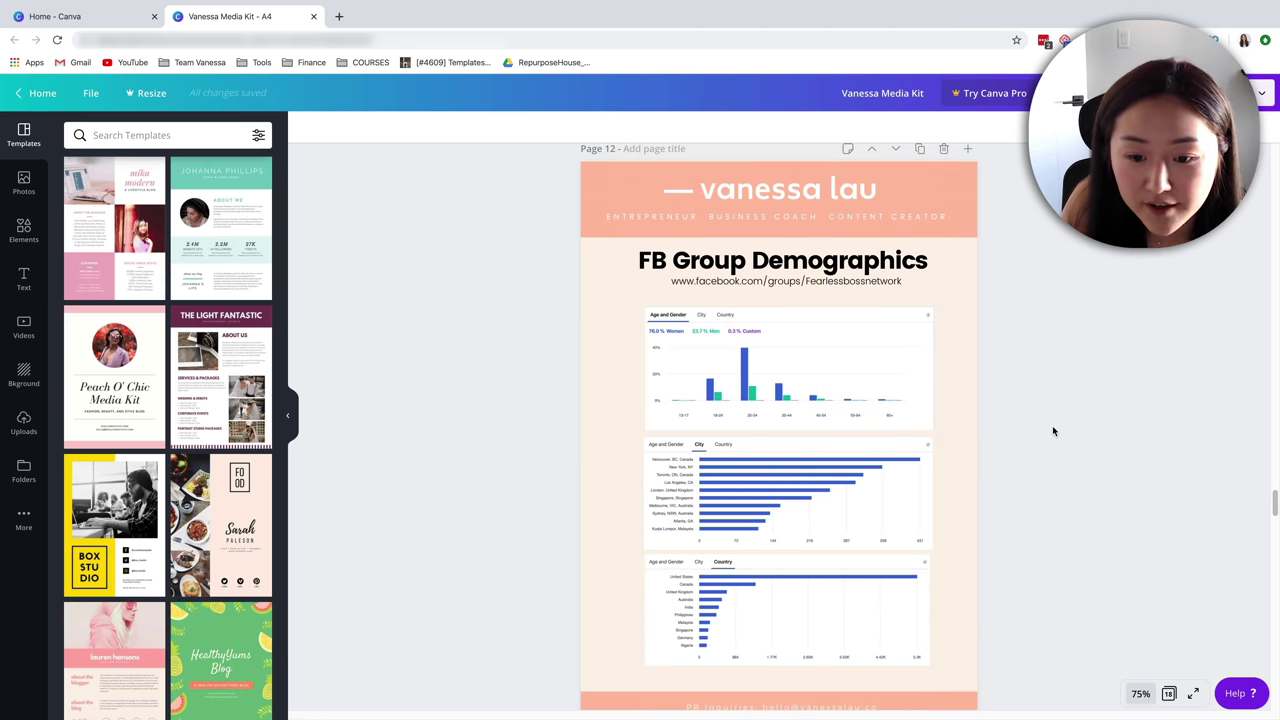
{"action": "scroll", "coordinate": [1053, 431], "scroll_direction": "down", "scroll_amount": 5}
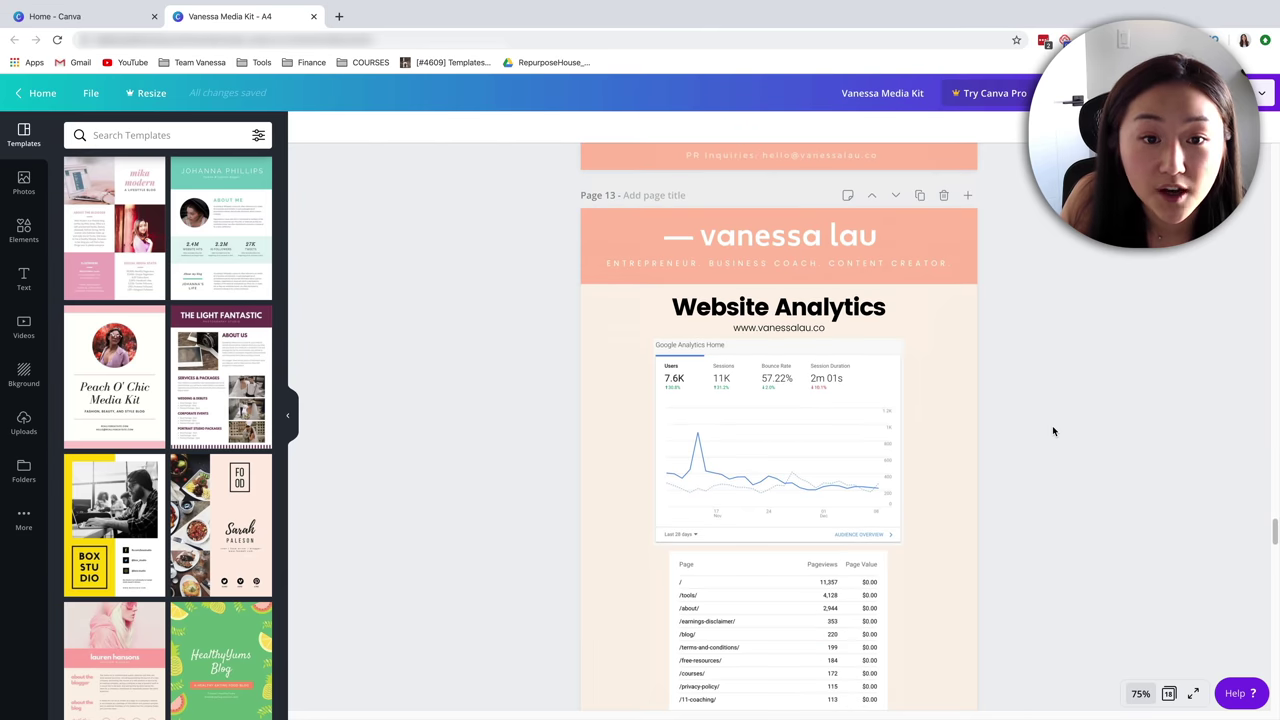
- Scroll to Page 14, Website Demographics, with in-market segment, gender and age charts
{"action": "scroll", "coordinate": [1052, 431], "scroll_direction": "down", "scroll_amount": 1}
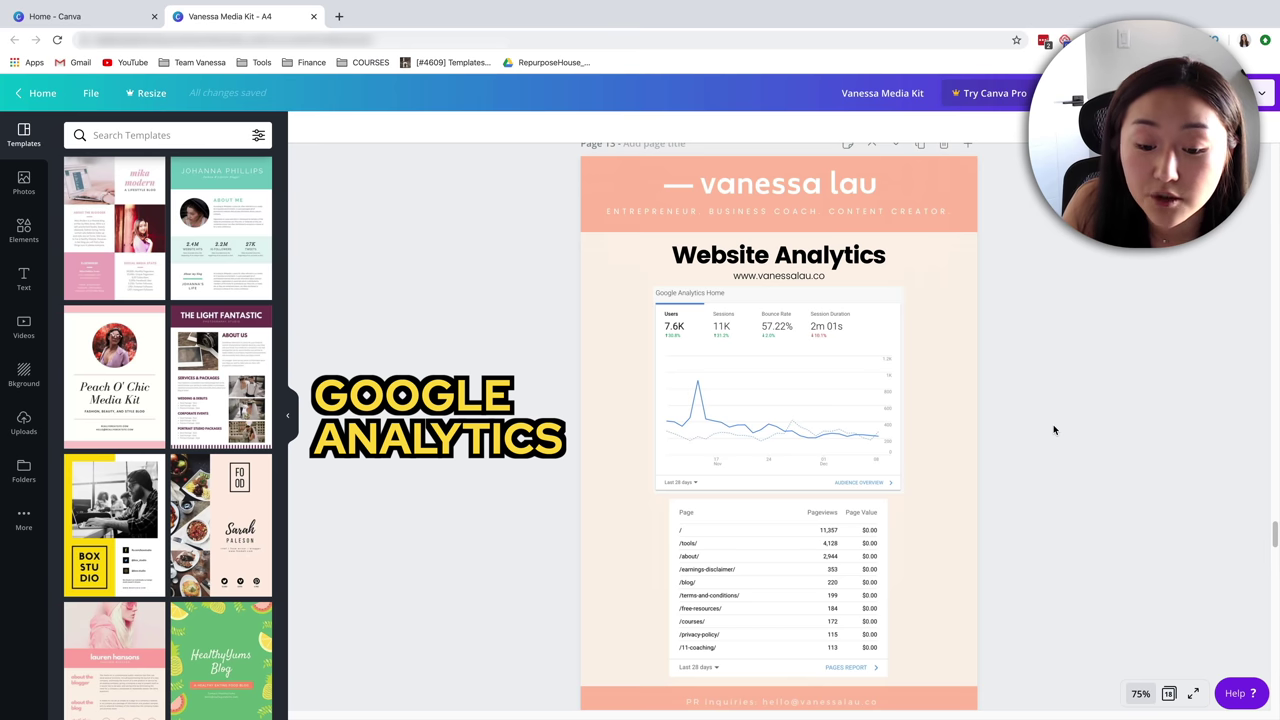
{"action": "scroll", "coordinate": [1053, 430], "scroll_direction": "down", "scroll_amount": 5}
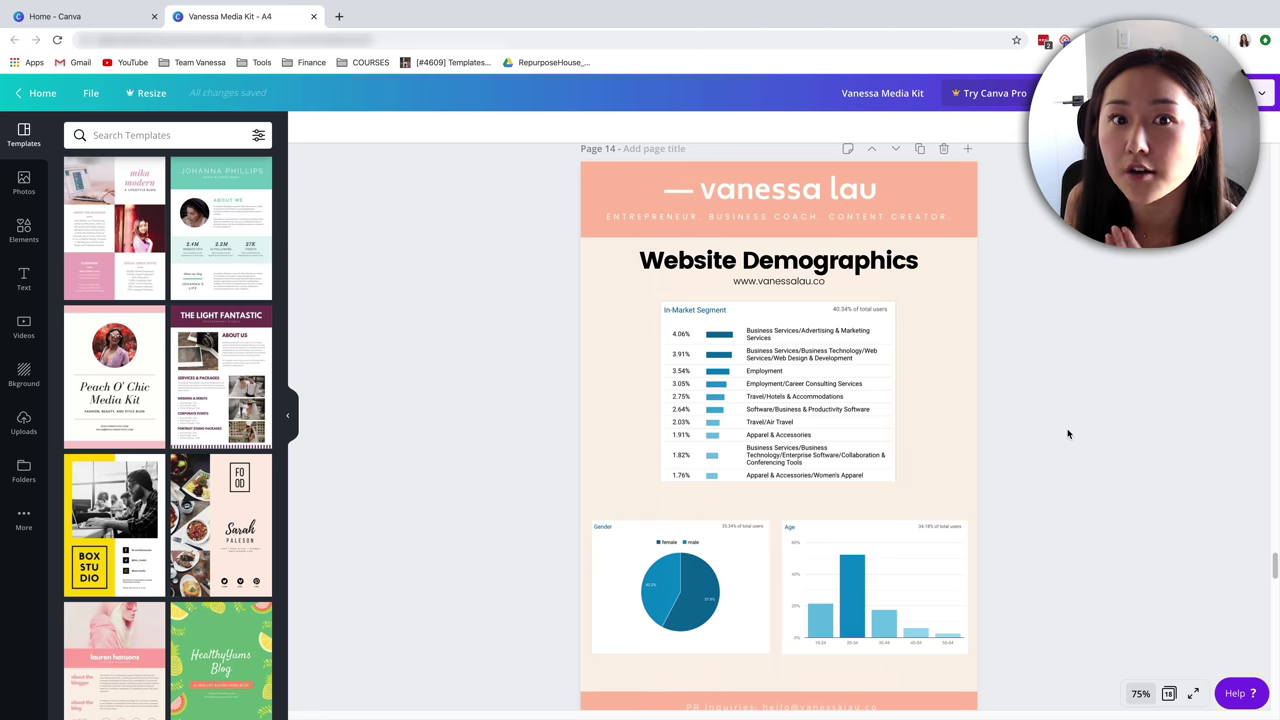
- Scroll to Page 15, the Email List page showing 60,000+ subscribers
{"action": "scroll", "coordinate": [1070, 428], "scroll_direction": "down", "scroll_amount": 5}
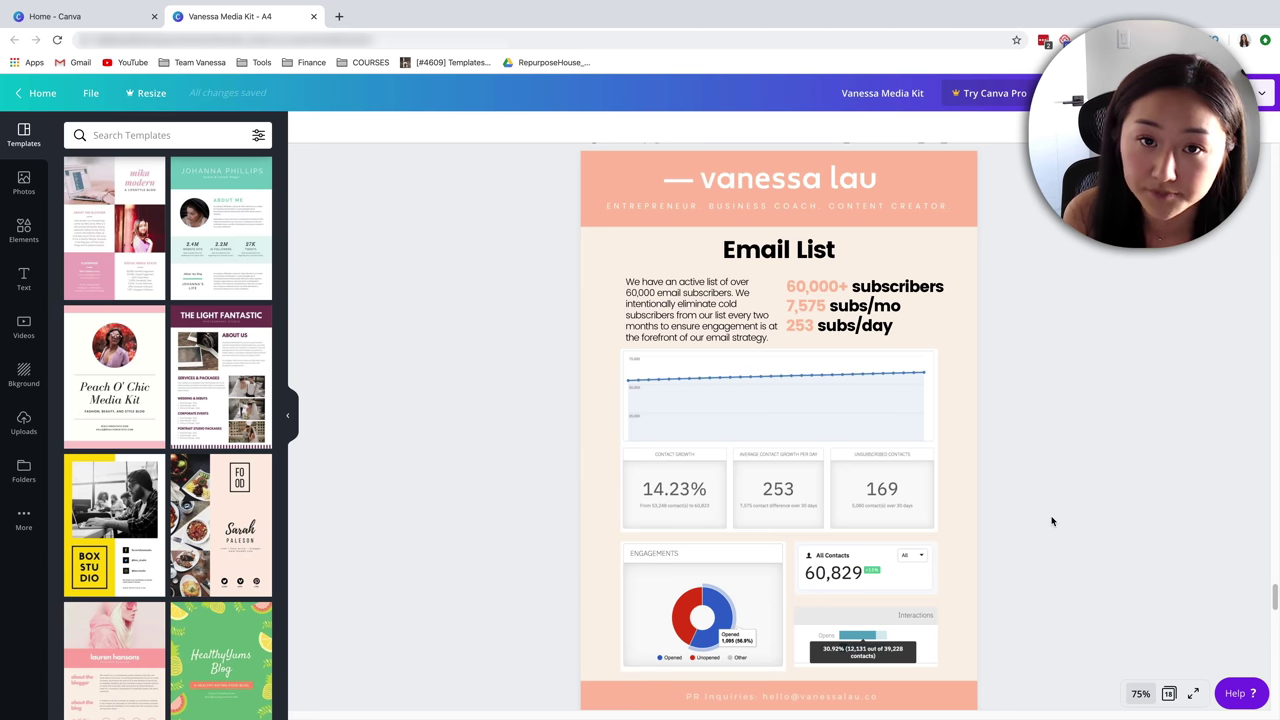
- Scroll to the Page 16 rates page, then view all 18 pages in the overview
{"action": "scroll", "coordinate": [1052, 521], "scroll_direction": "down", "scroll_amount": 10}
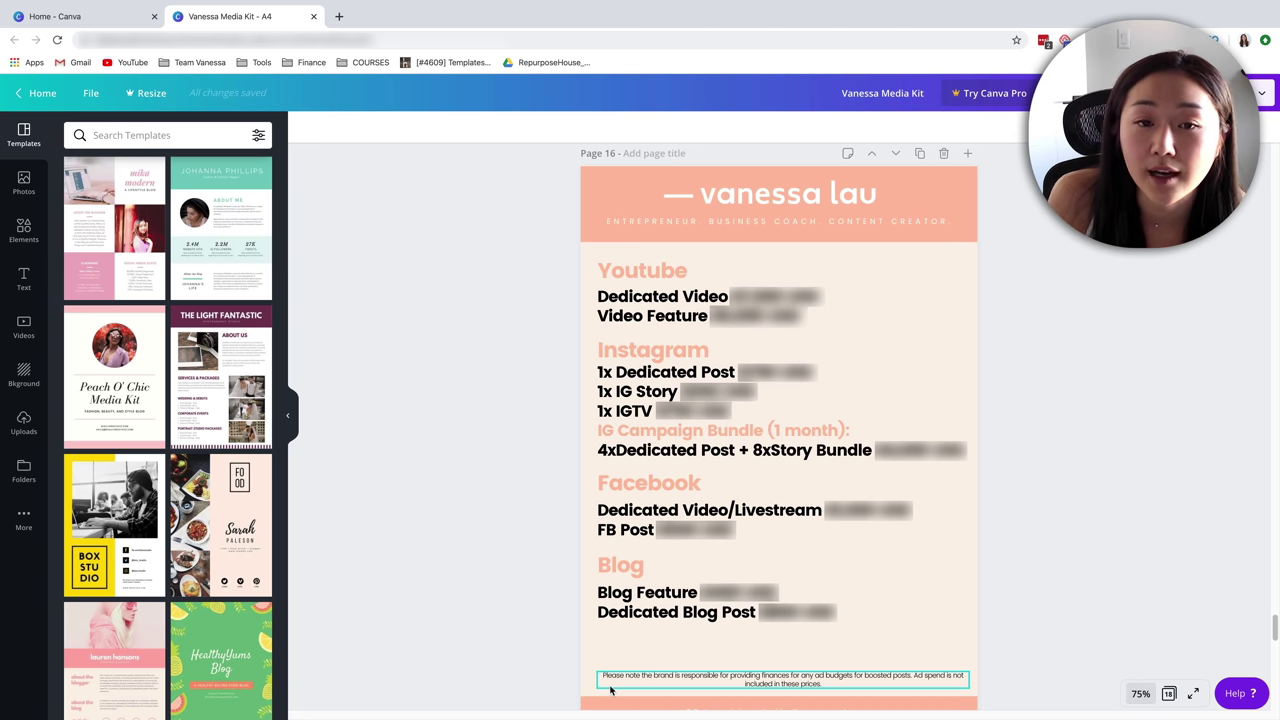
{"action": "left_click", "coordinate": [1168, 693]}
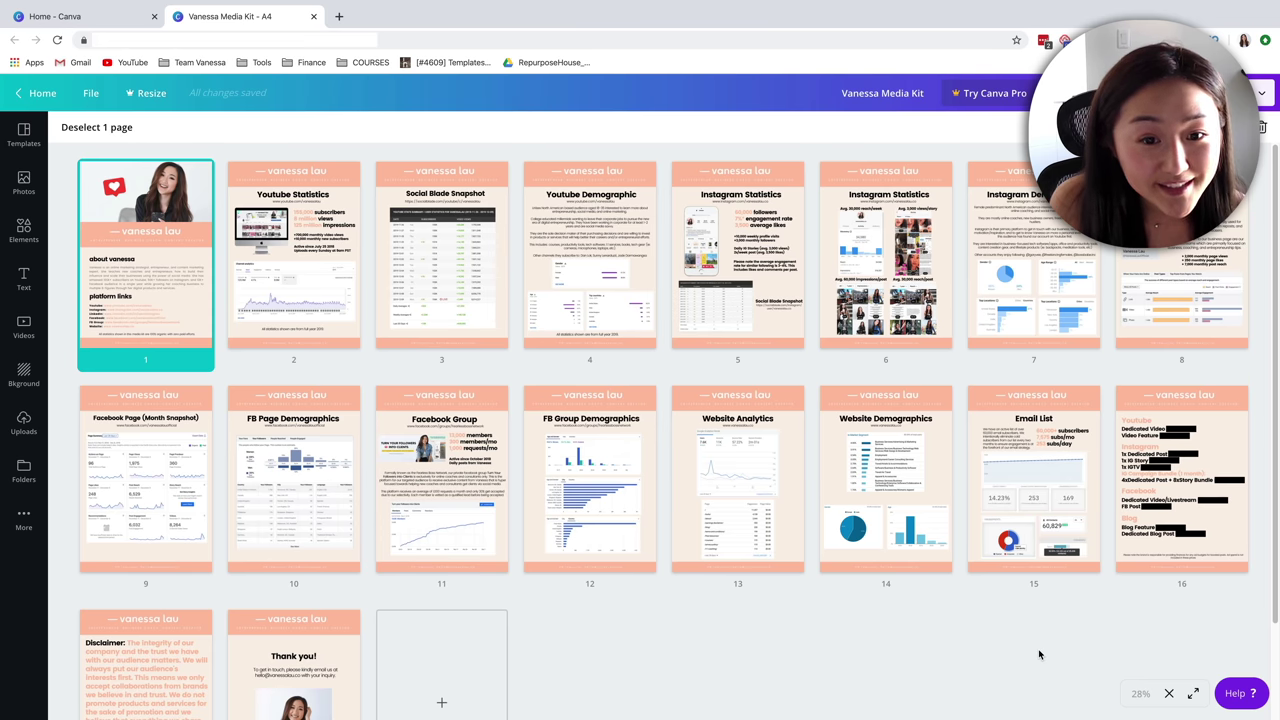